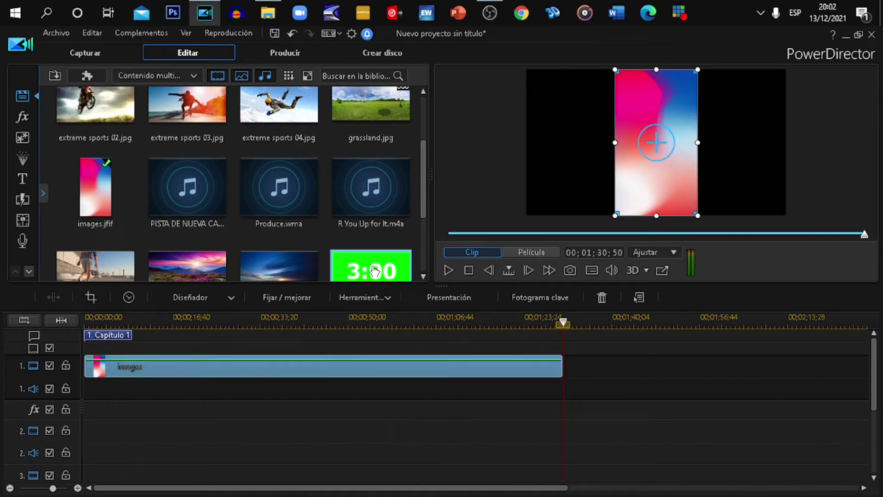
Step: Place the green-screen countdown video at the start of video track 2 and split it at about 00;01;30;21
left_click_drag(375, 270, 69, 429)
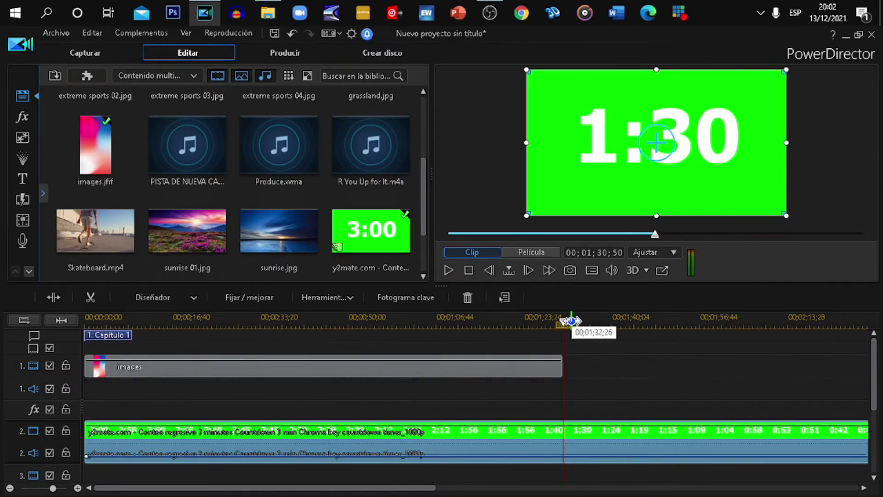
left_click_drag(570, 332, 568, 332)
left_click(569, 439)
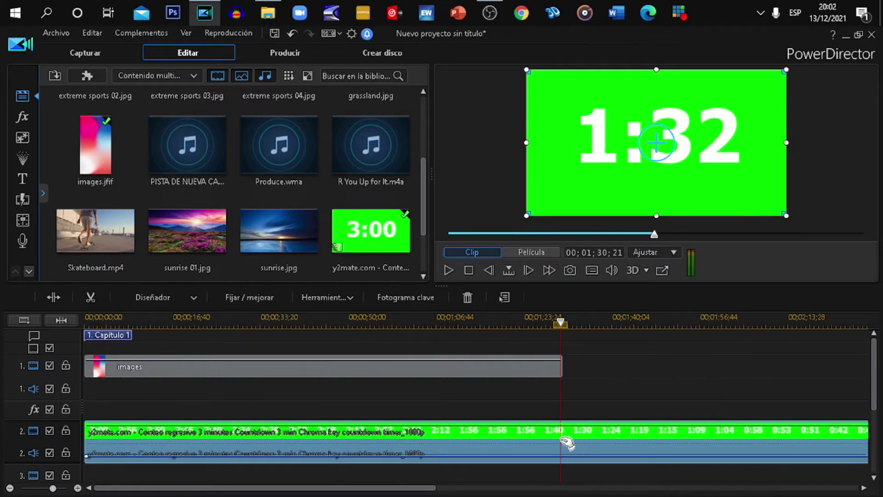
key("ctrl+t")
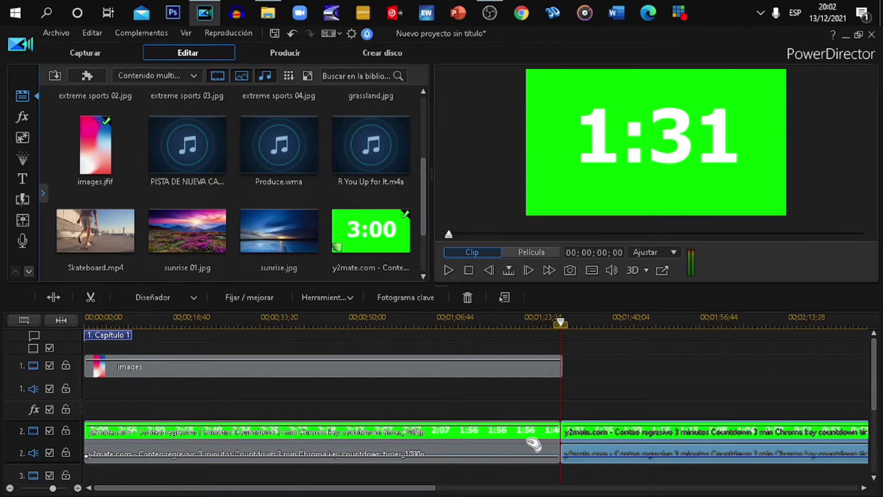
Step: Remove the countdown's first part while filling the gap, and extend the background image clip on track 1 to the countdown's end
left_click(529, 443)
key("Delete")
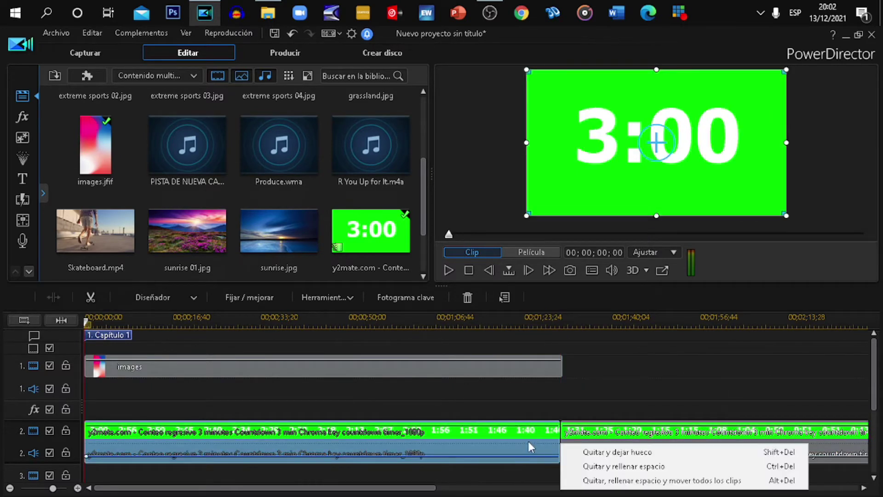
left_click(615, 466)
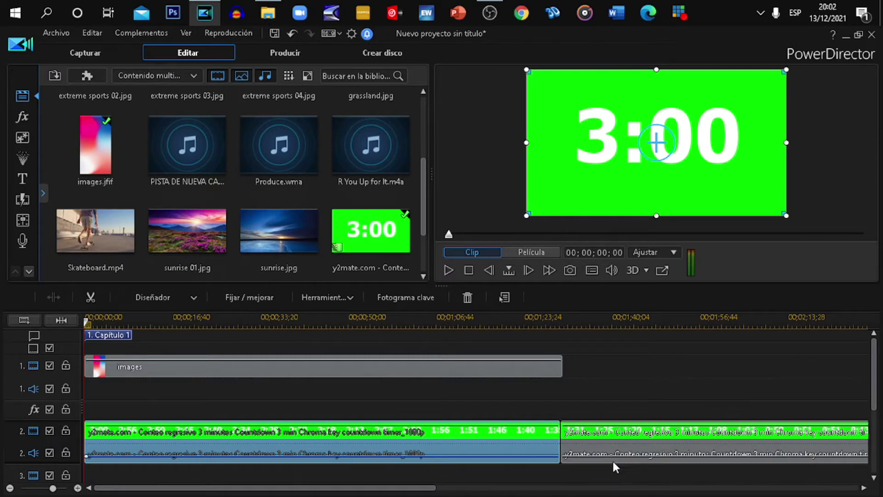
left_click(557, 361)
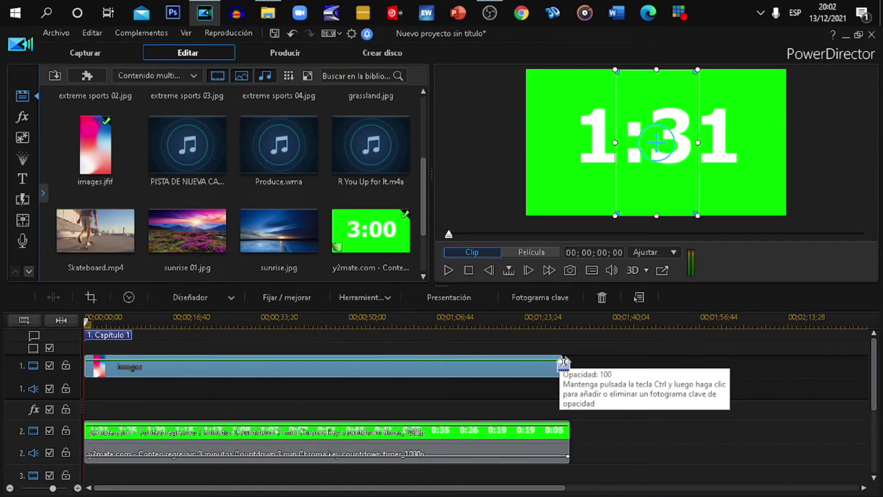
left_click_drag(563, 363, 570, 364)
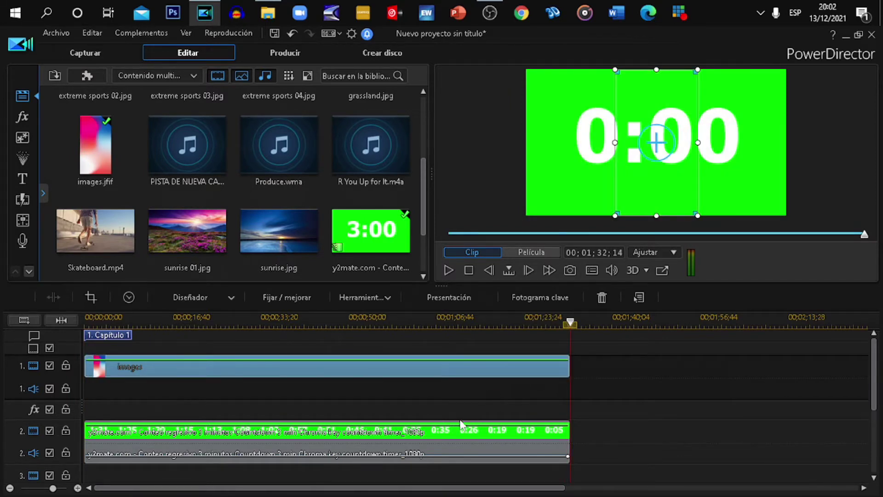
Step: Open the countdown clip in the PiP designer and enable chroma key with its green background as the key colour
left_click(440, 432)
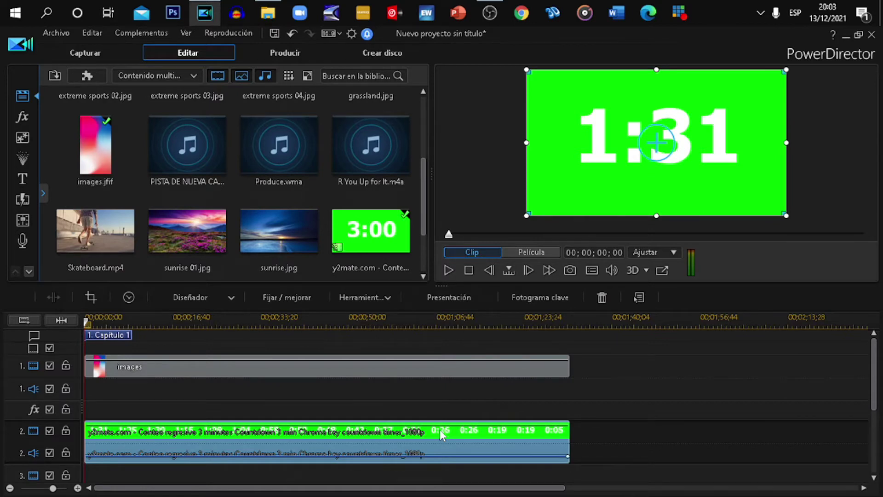
double_click(439, 430)
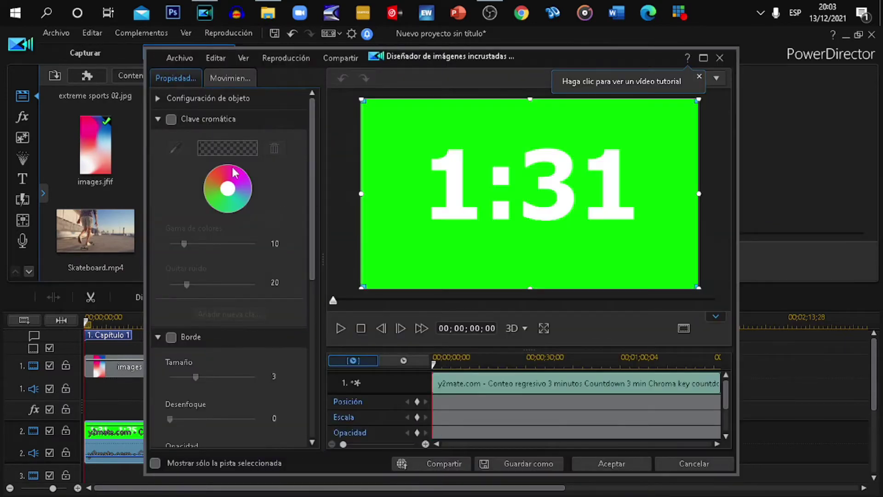
left_click(172, 120)
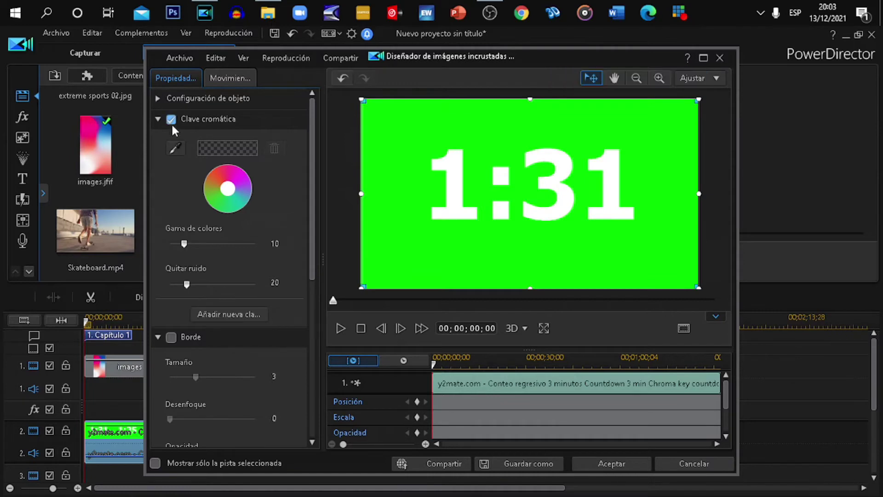
left_click(175, 147)
left_click(395, 115)
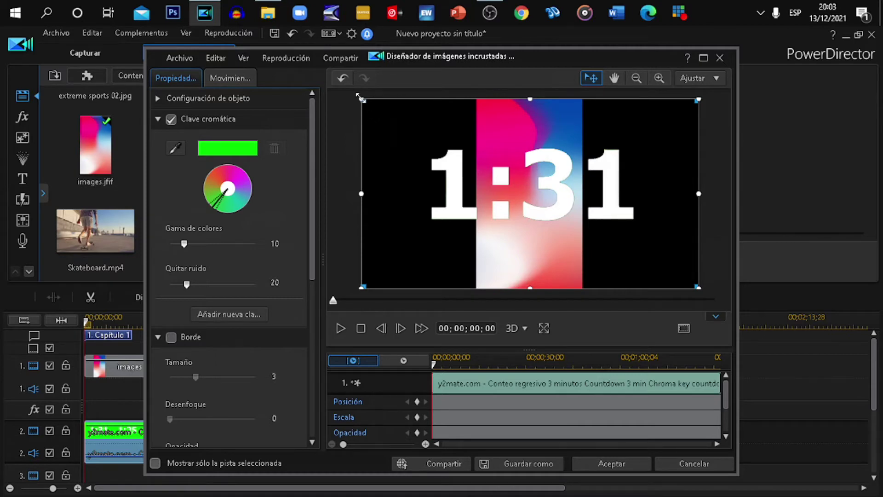
Step: Shrink the countdown to about half the frame width and centre it horizontally over the lower part of the image
left_click_drag(359, 98, 573, 208)
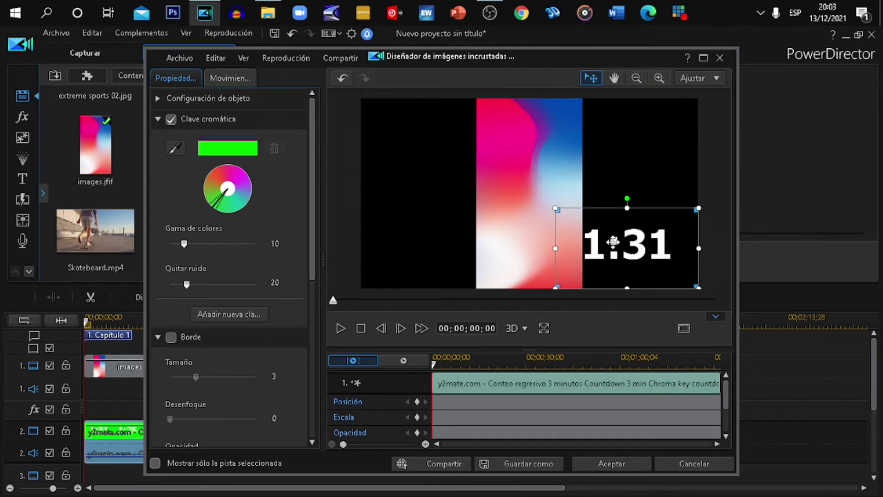
left_click_drag(620, 247, 523, 229)
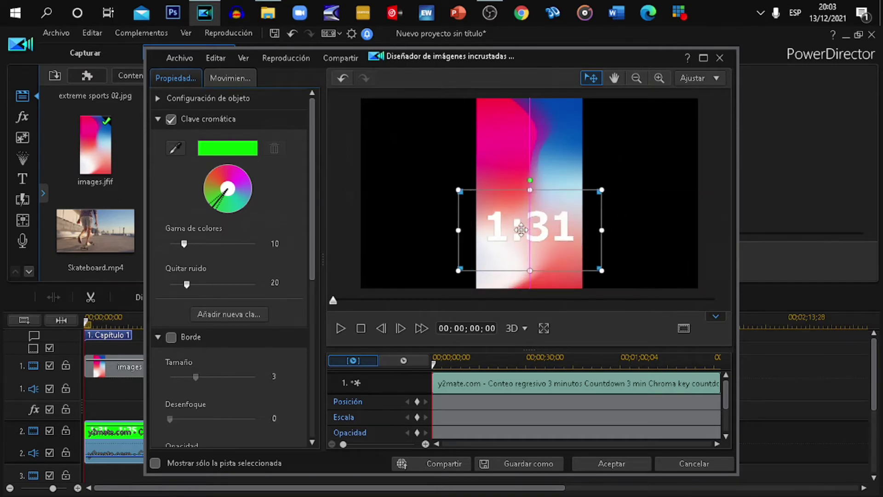
left_click_drag(457, 188, 430, 175)
left_click_drag(501, 215, 516, 221)
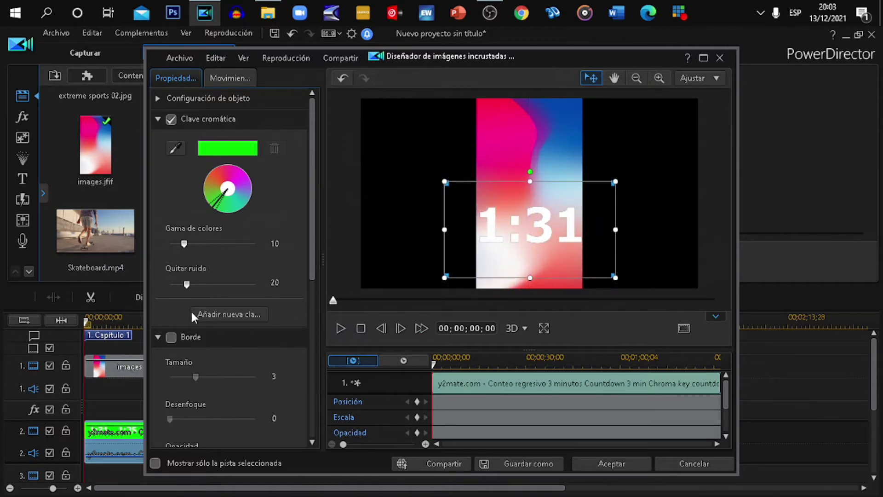
Step: Set the chroma key's colour range to 60 and its noise removal to 100
left_click(257, 242)
left_click_drag(188, 284, 216, 283)
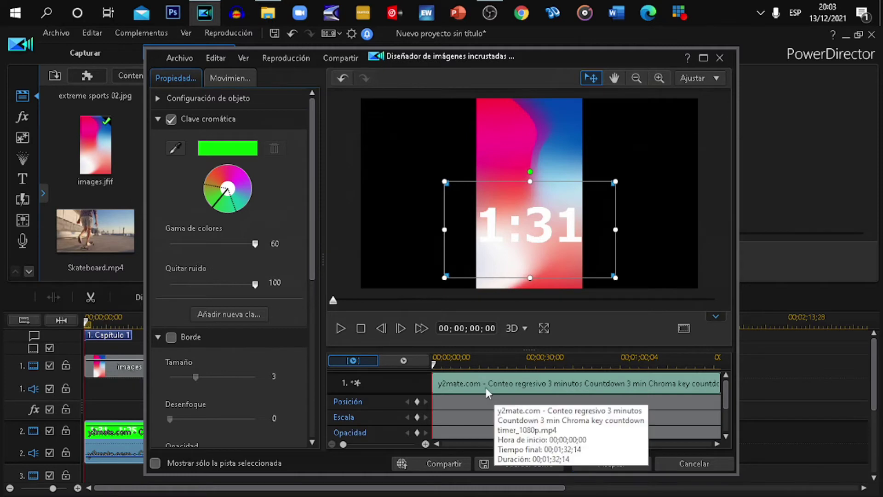
Step: Give the countdown digits a black uniform border with blur 5 and apply the designer changes
left_click(170, 338)
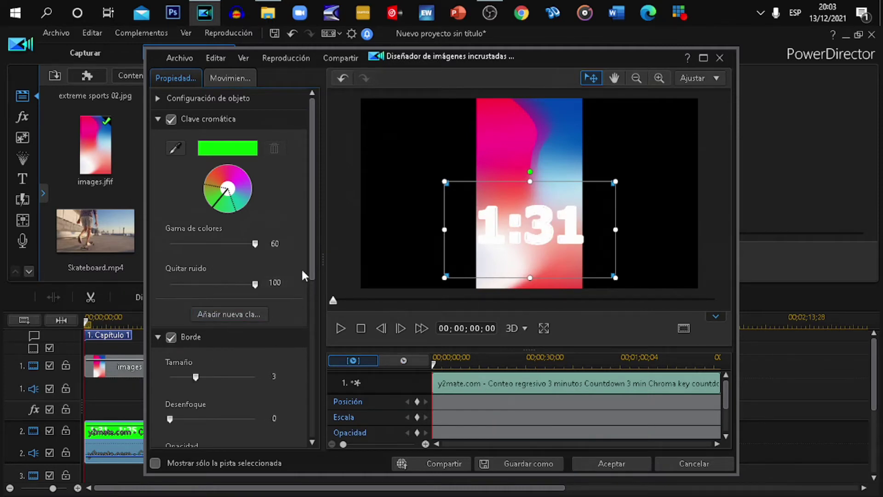
left_click_drag(313, 272, 312, 319)
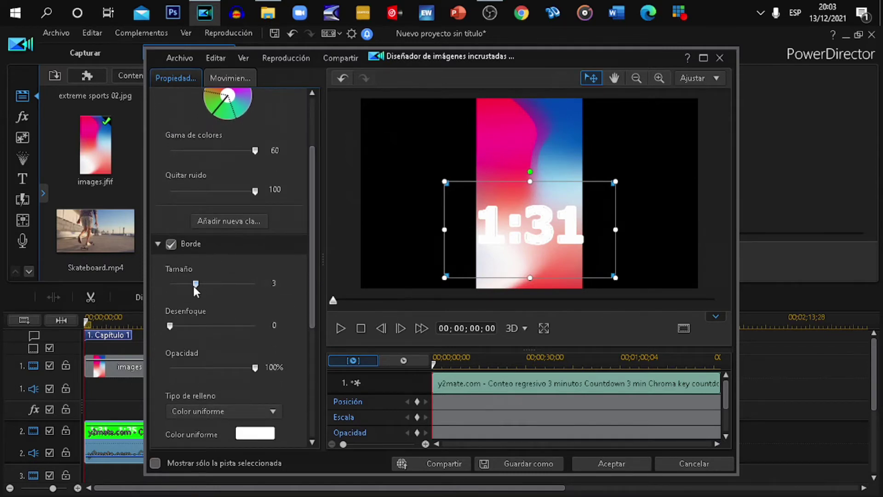
left_click(256, 434)
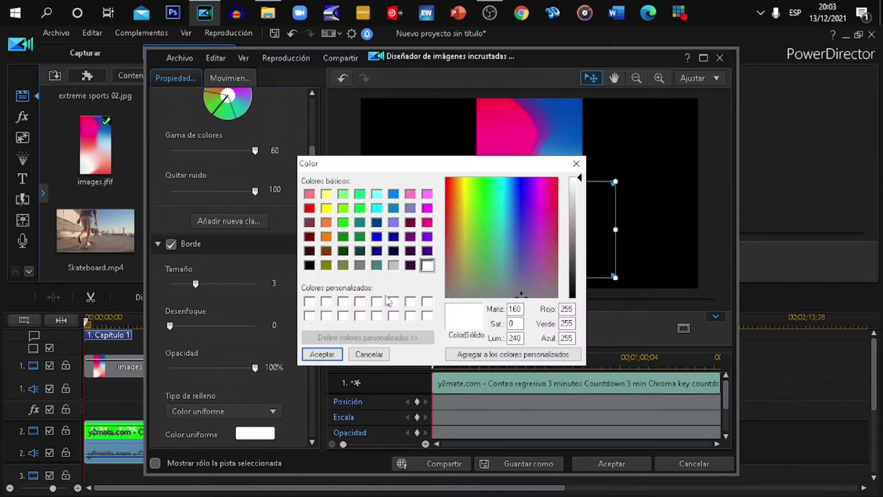
left_click(309, 265)
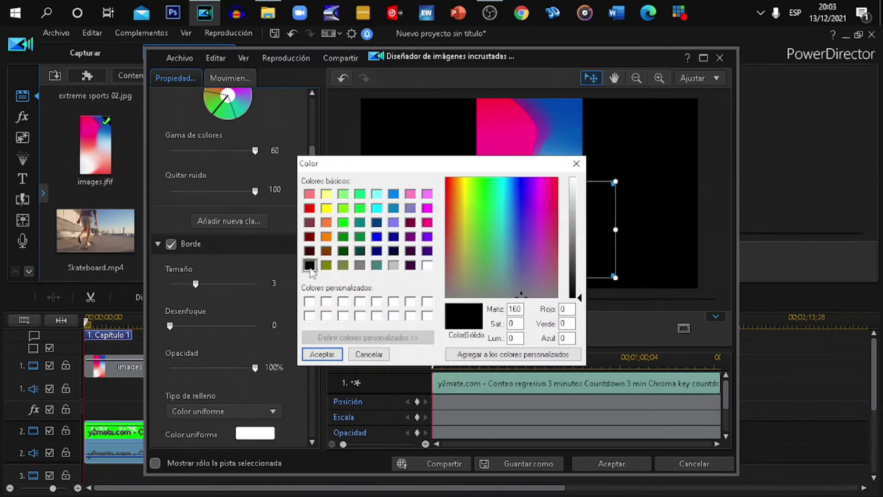
left_click(322, 354)
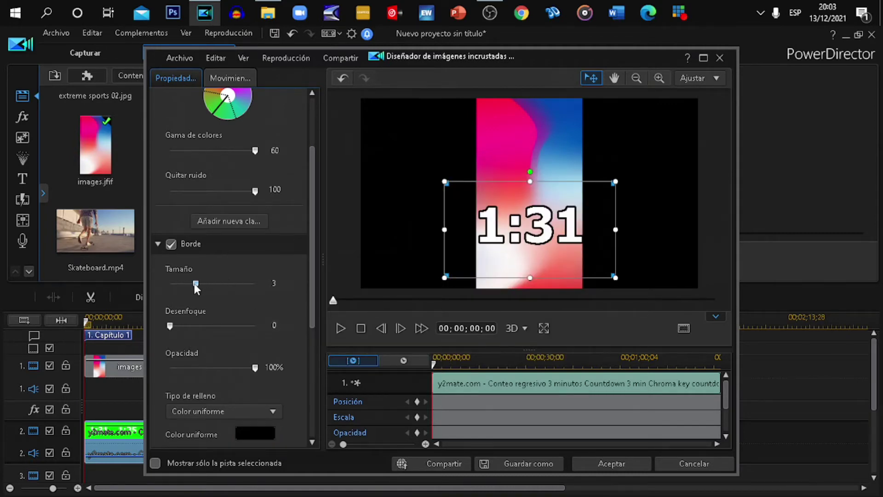
left_click_drag(172, 327, 193, 327)
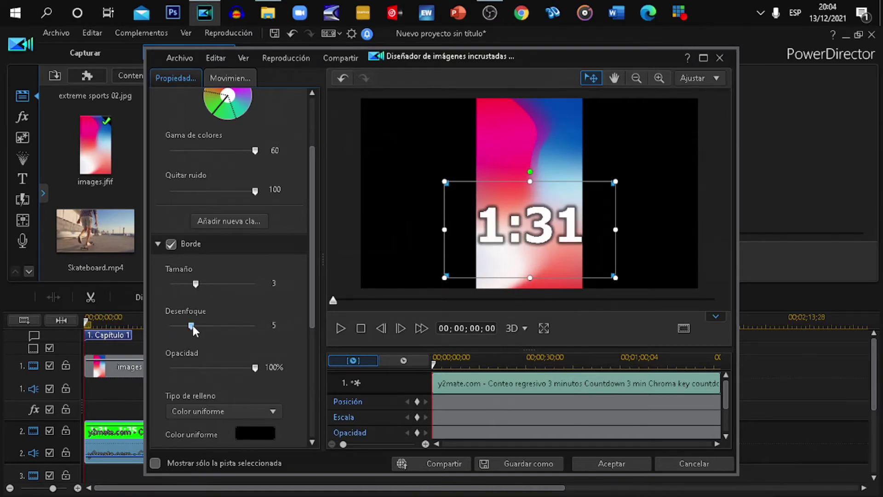
left_click(592, 460)
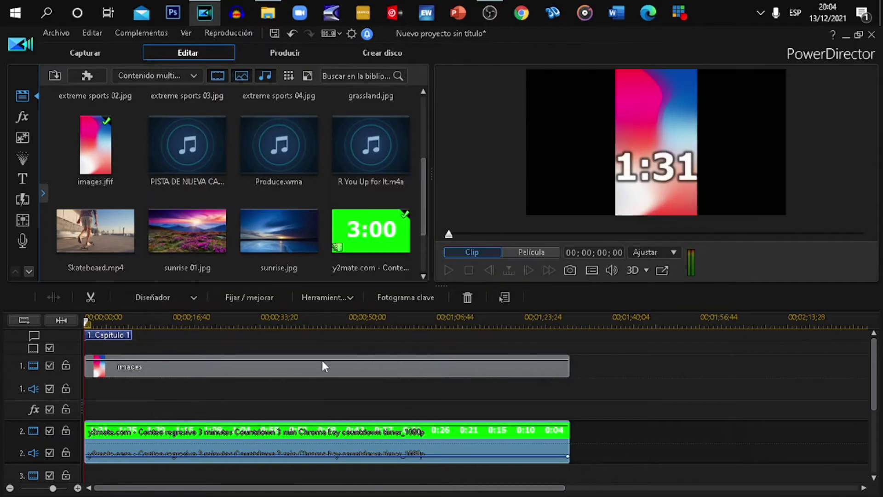
Step: Rotate the background image to landscape and enlarge it to fill the whole video frame
left_click(321, 366)
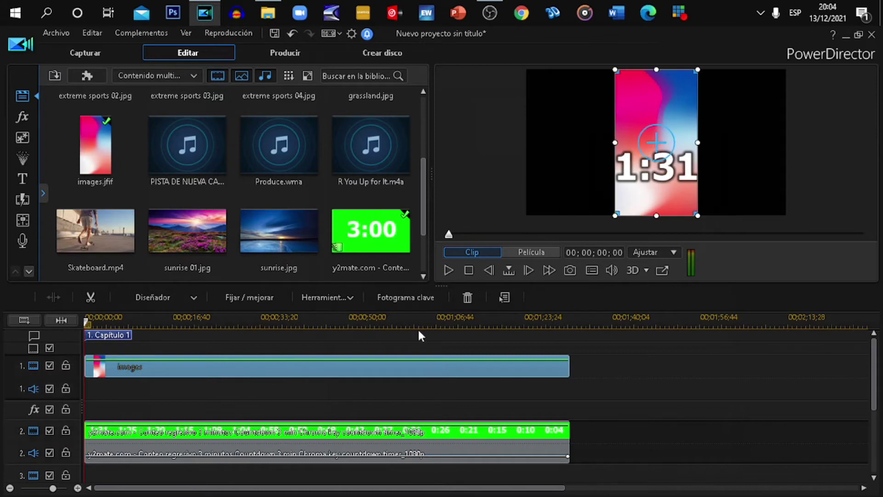
left_click_drag(658, 122, 624, 138)
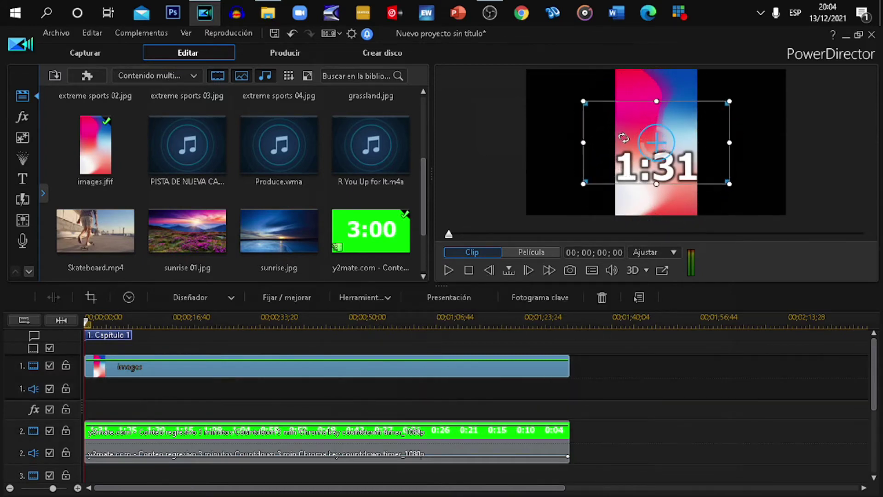
left_click_drag(580, 102, 520, 68)
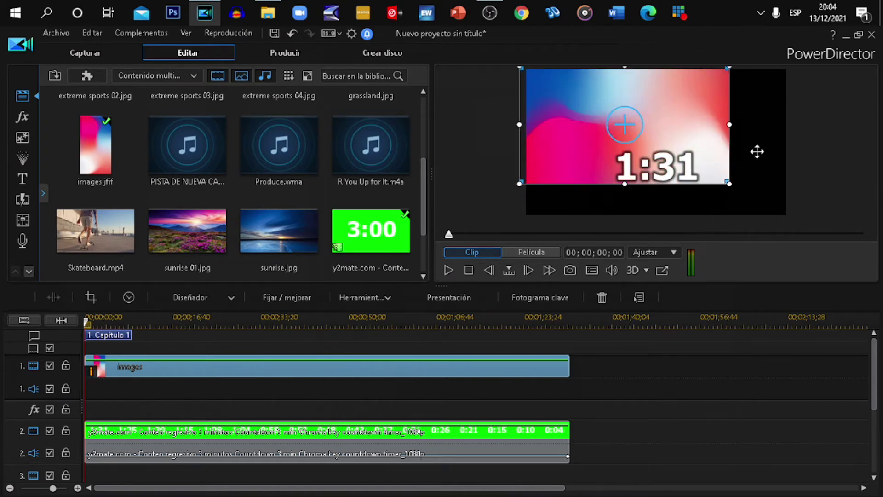
left_click_drag(730, 184, 791, 213)
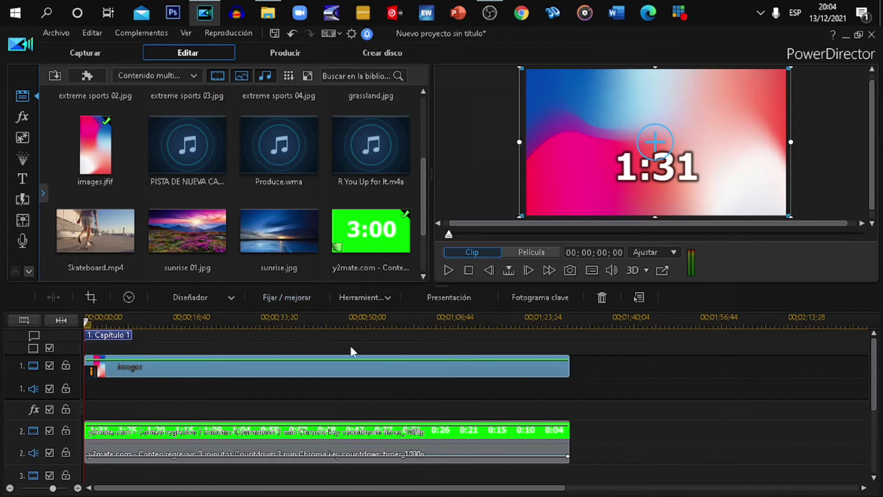
Step: Add the Predeterminado text title at the start of video track 3 and trim its end to about 00;00;09;41
left_click_drag(877, 383, 865, 423)
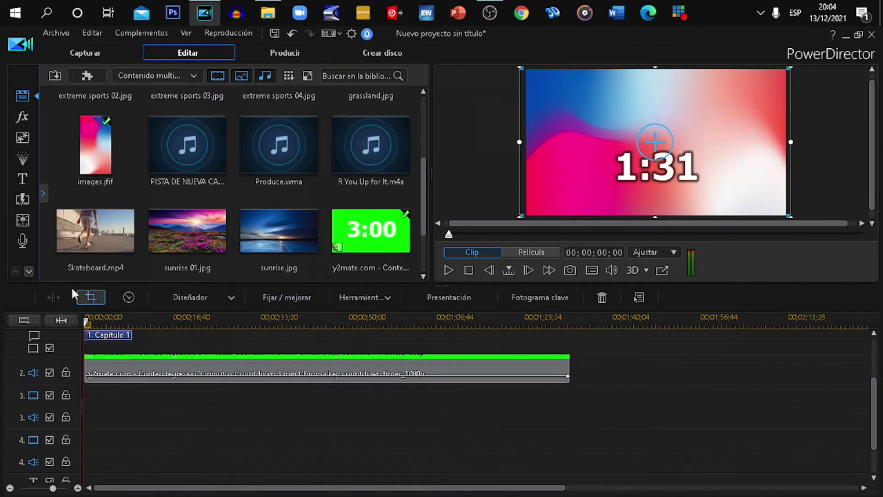
left_click(22, 181)
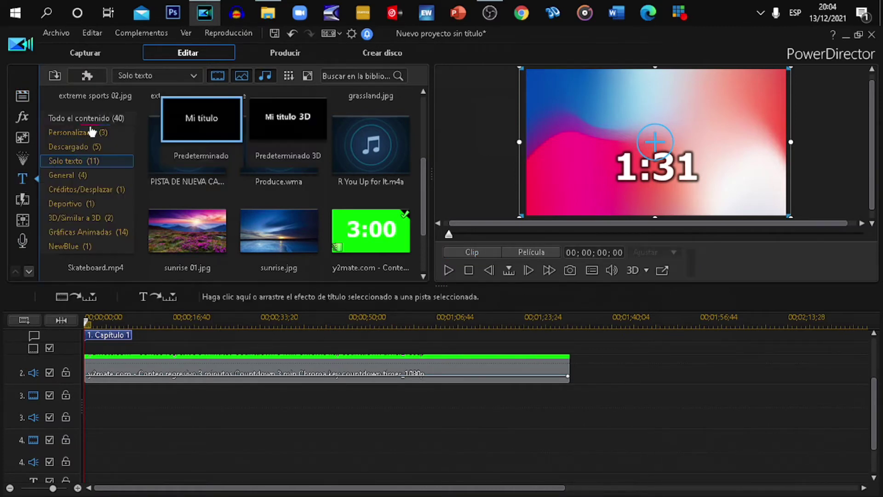
left_click_drag(203, 120, 83, 421)
left_click(116, 397)
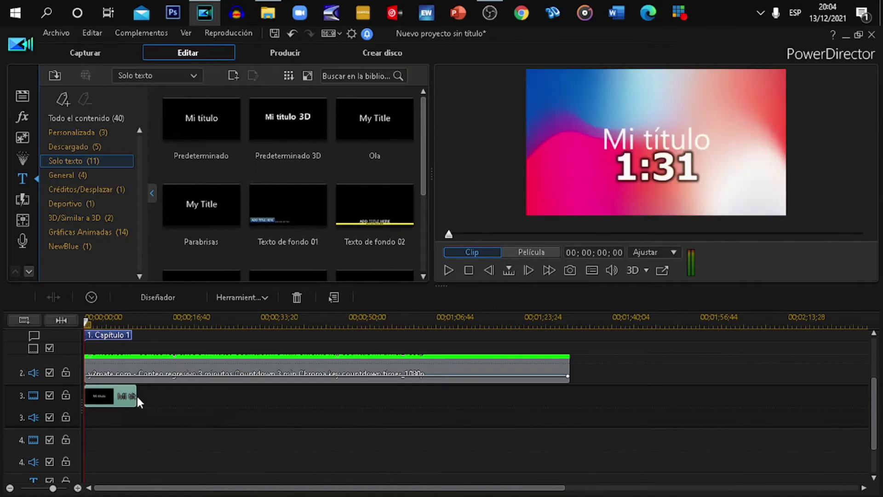
left_click_drag(135, 397, 297, 395)
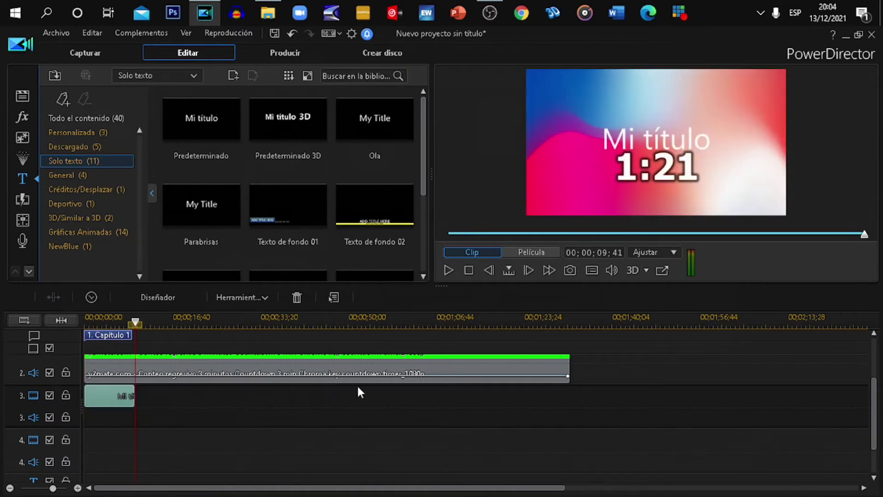
Step: Open the title clip in the title designer and replace its text with BIENVENIDOS
double_click(128, 399)
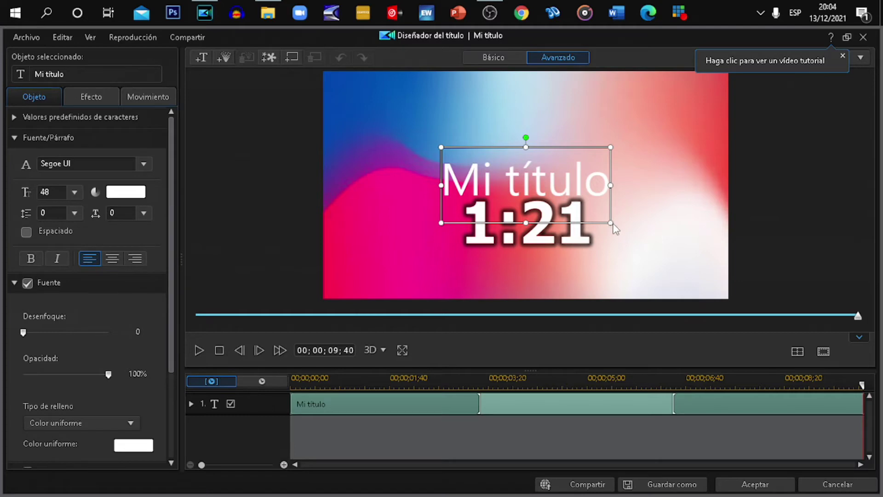
left_click(572, 183)
key("ctrl+a")
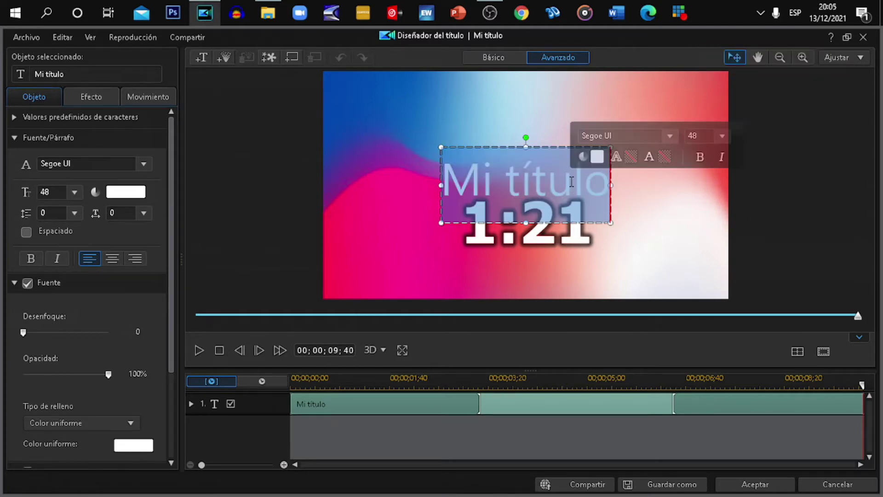
type("BIEN")
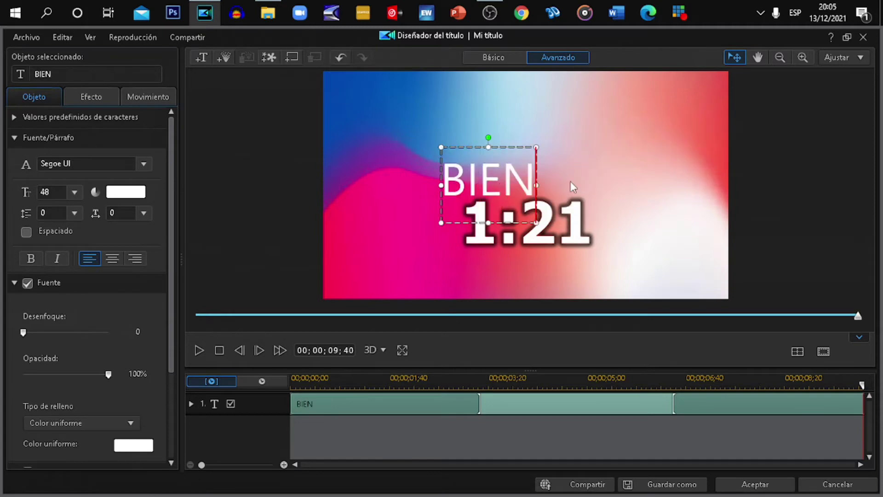
type("VENIDOS")
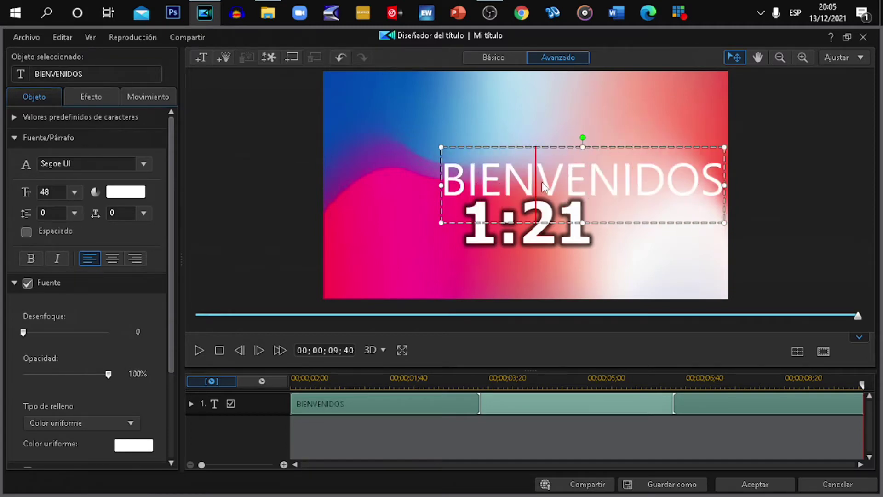
Step: Set the BIENVENIDOS text in Segoe UI Black and move it to the top center of the video frame
key("ctrl+a")
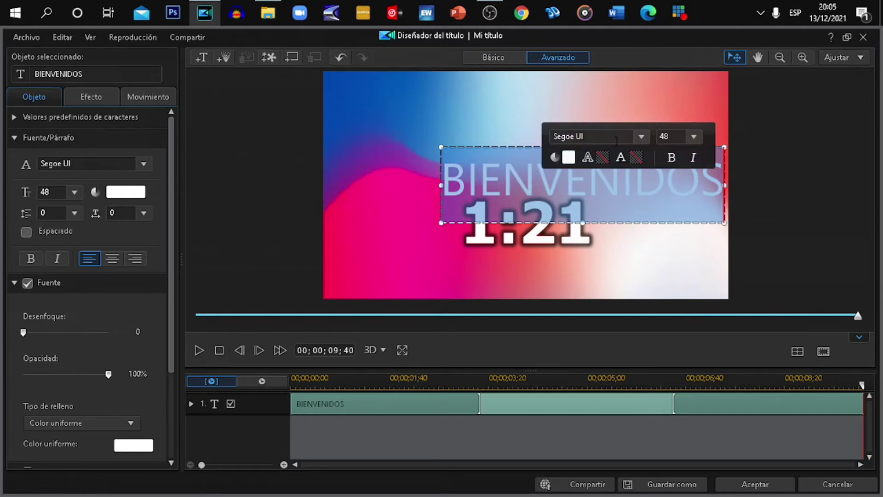
left_click(640, 137)
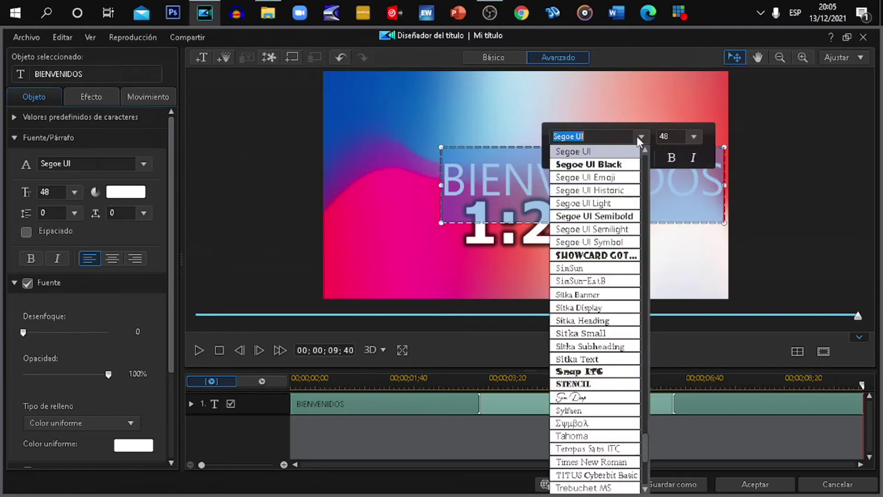
left_click(612, 165)
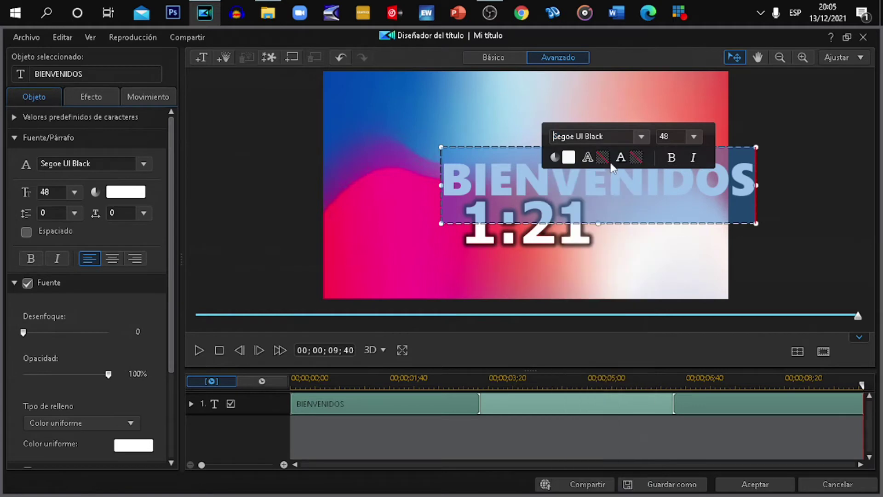
left_click_drag(609, 226, 532, 139)
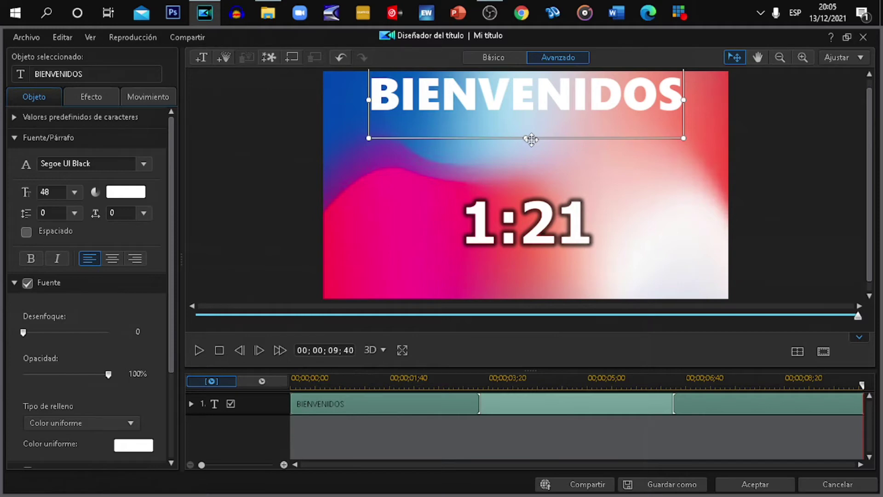
Step: Turn BIENVENIDOS into outlined lettering with 0% font opacity and a white uniform border
left_click_drag(170, 271, 174, 360)
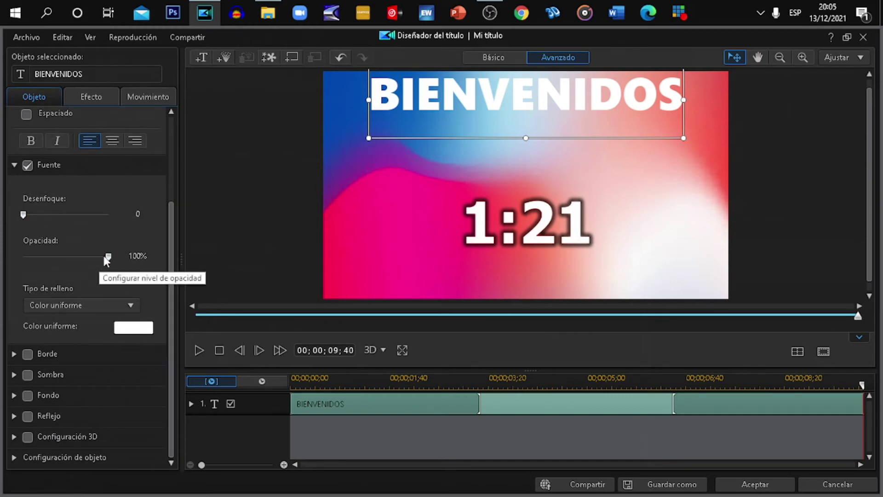
left_click_drag(108, 257, 7, 256)
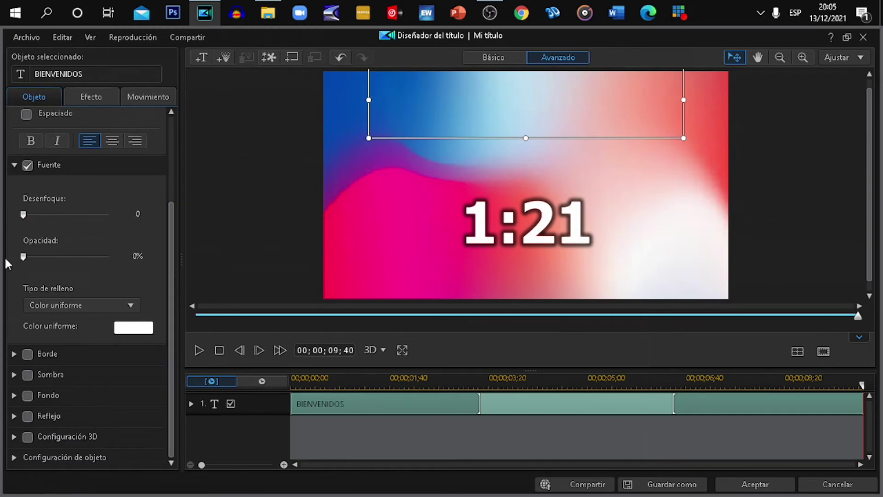
left_click(28, 351)
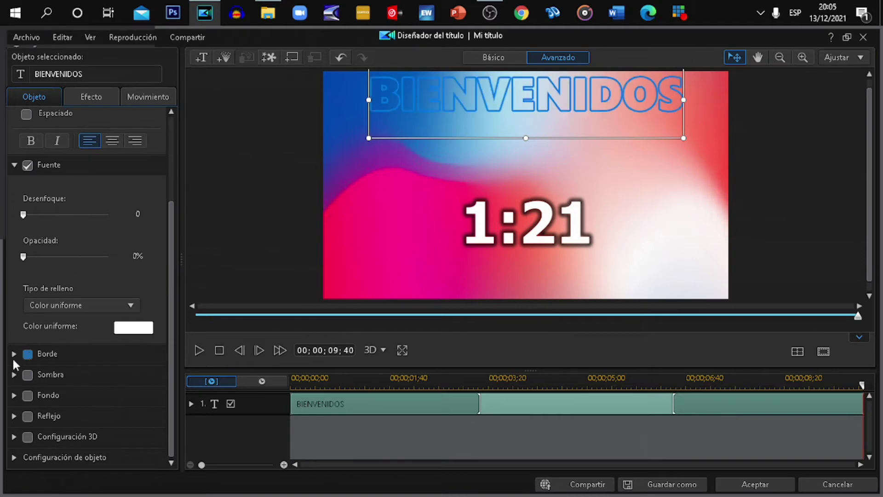
left_click(13, 353)
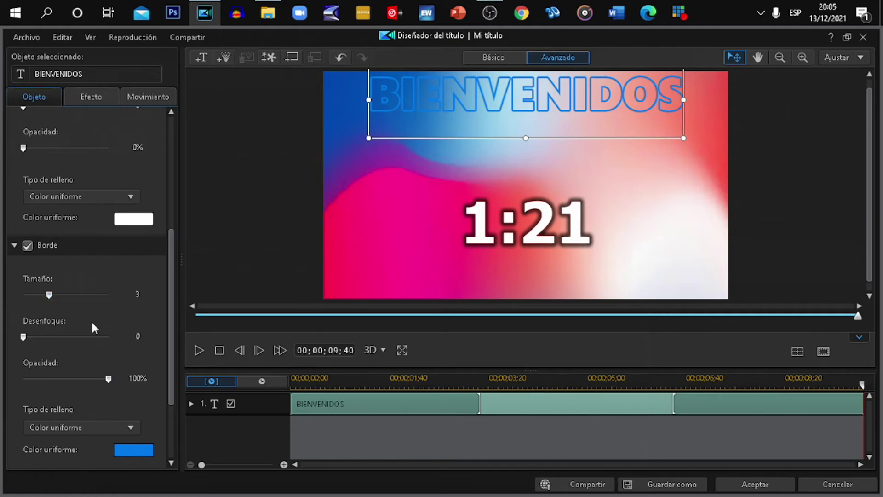
left_click_drag(458, 138, 470, 137)
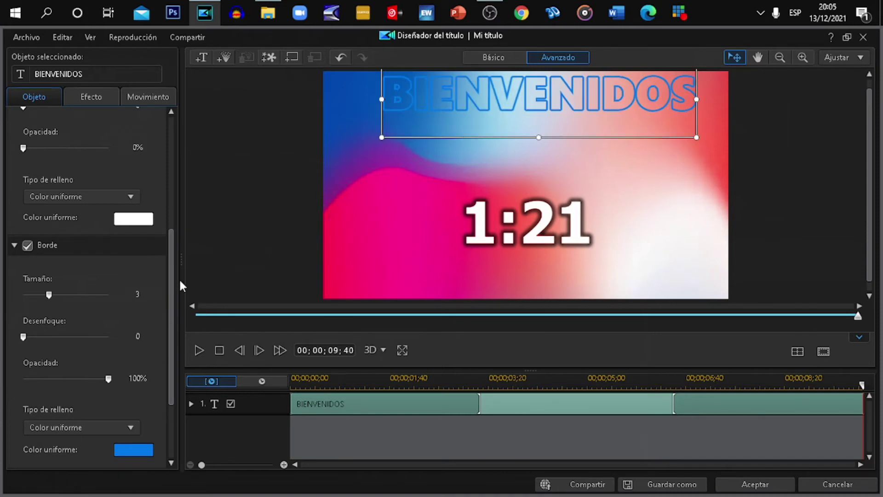
left_click(139, 450)
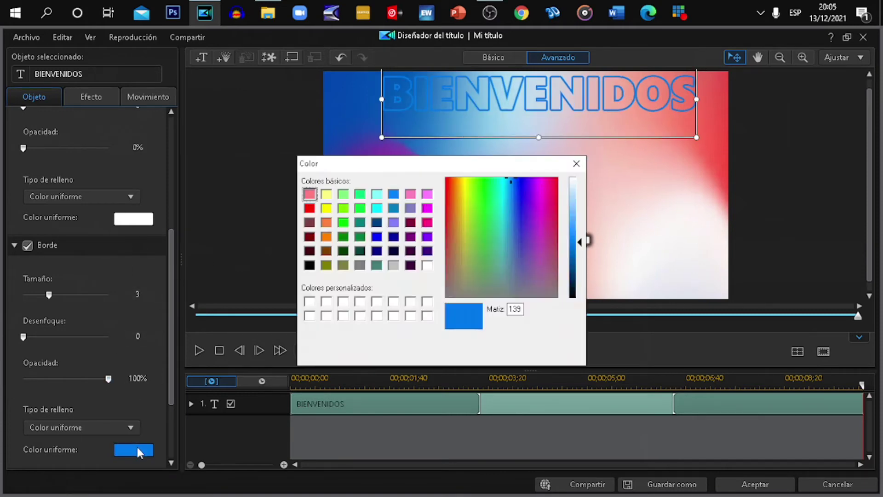
left_click(427, 266)
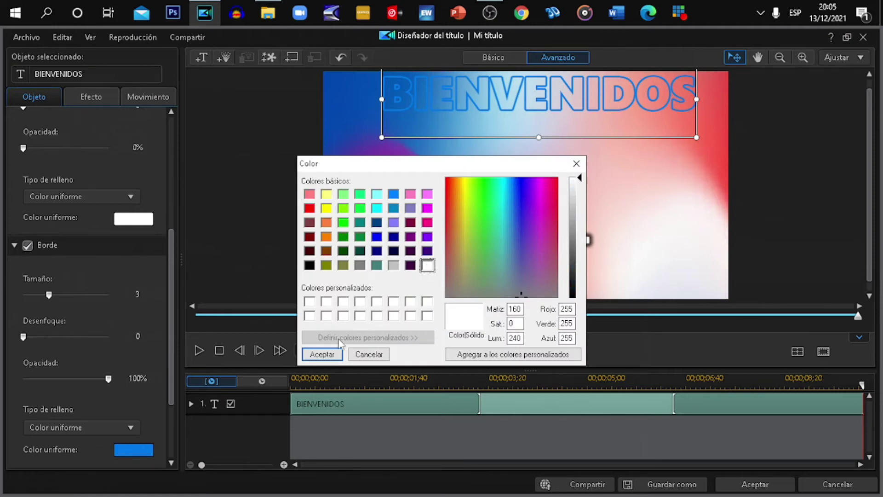
left_click(327, 354)
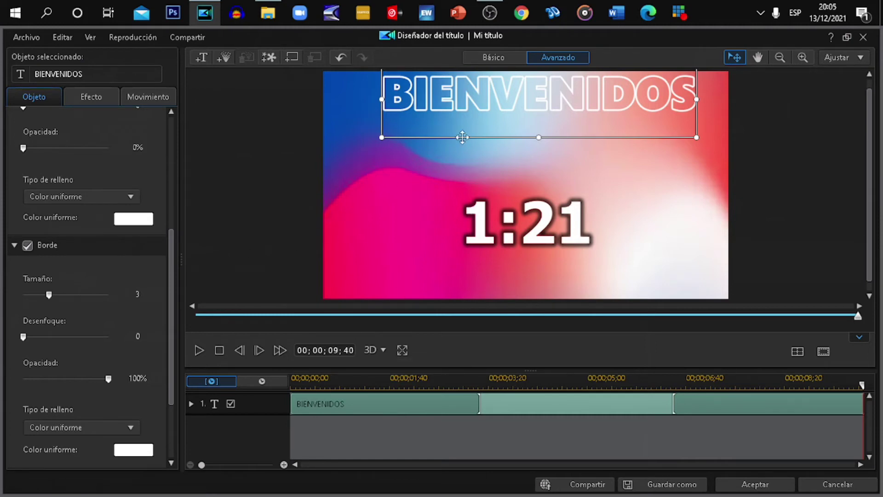
Step: Paste a copy of the BIENVENIDOS text just below the original and replace its wording with EN BREVE INICIAMOS
key("ctrl+v")
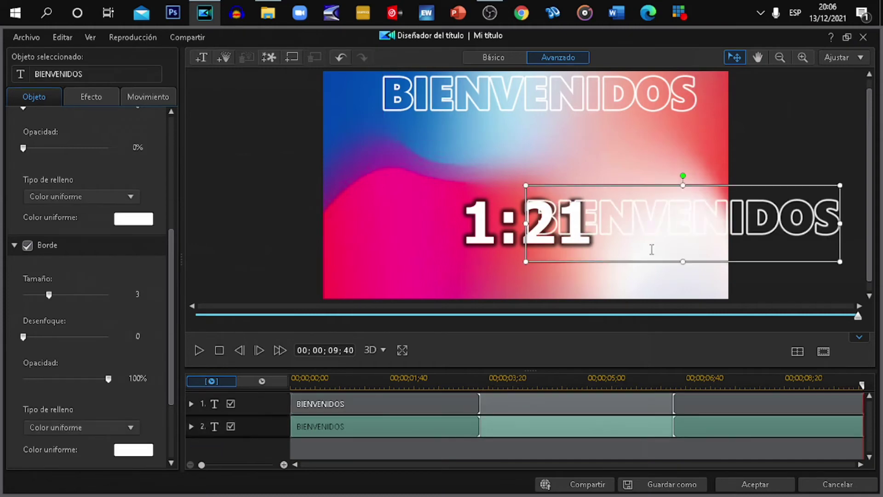
left_click_drag(651, 262, 518, 202)
left_click(566, 153)
double_click(565, 153)
left_click(565, 152)
double_click(566, 154)
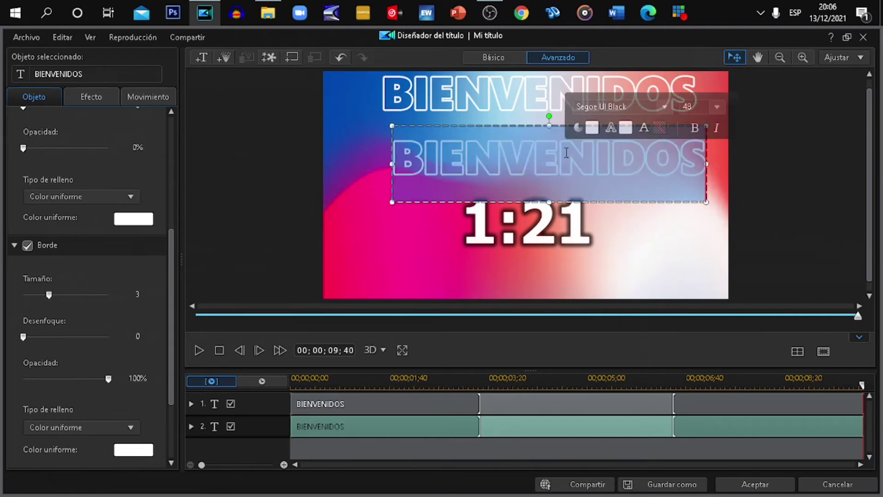
type("EN REVE")
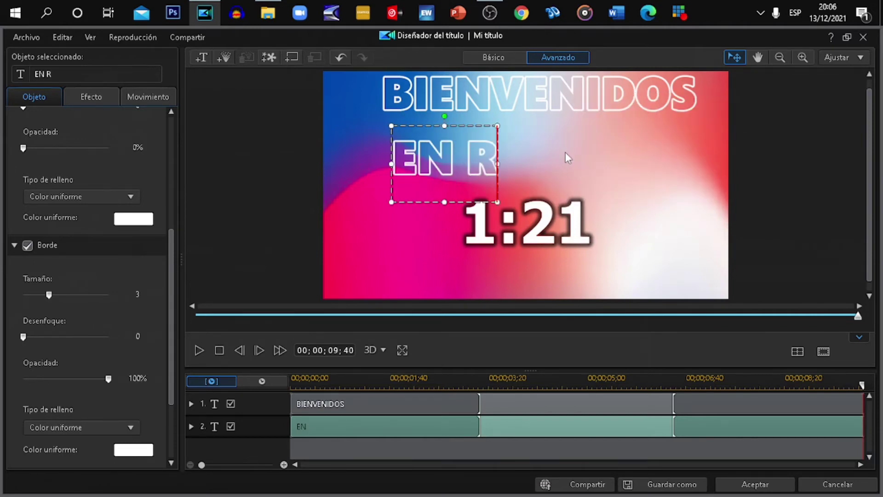
key("Left")
key("Left")
key("Left")
key("Left")
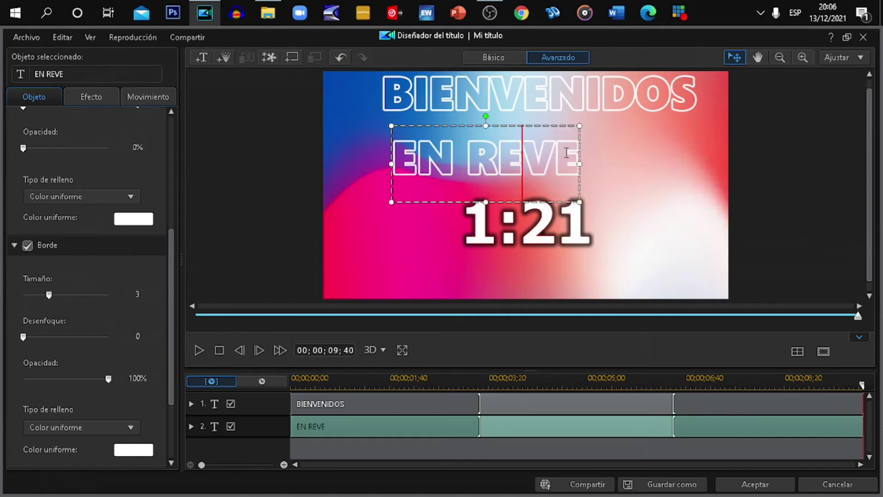
type("B")
key("Right")
key("Right")
key("Right")
key("Right")
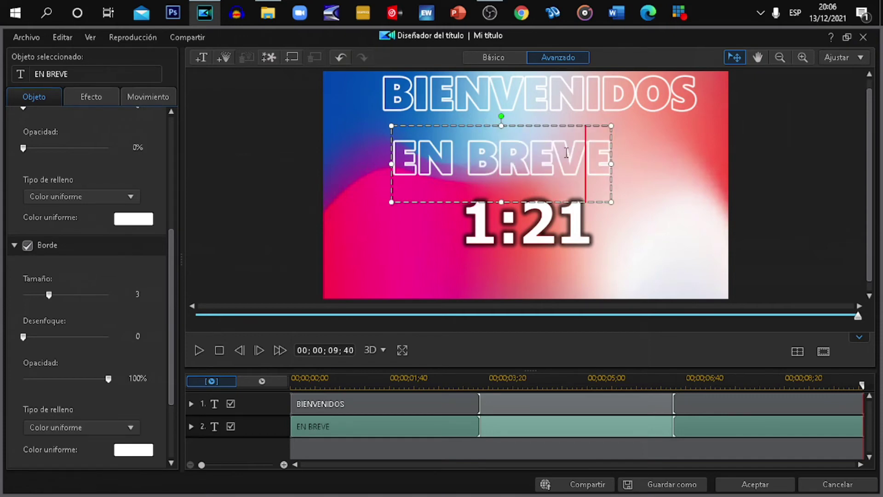
type("I")
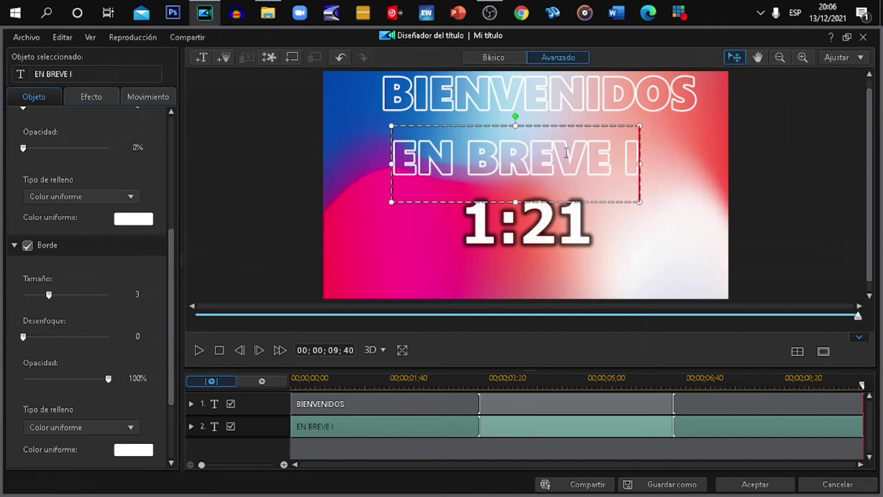
type("NICIAMOS")
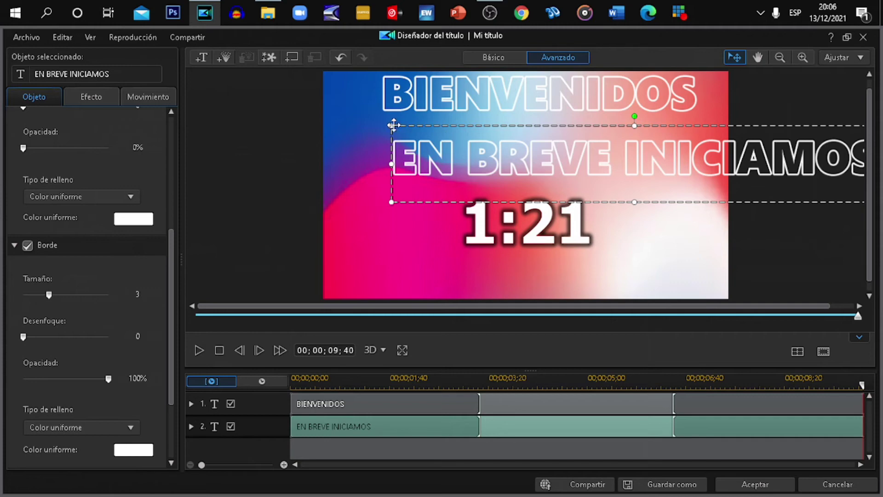
Step: Shrink the EN BREVE INICIAMOS text to fit within the width of BIENVENIDOS and place it directly beneath
left_click_drag(394, 124, 593, 177)
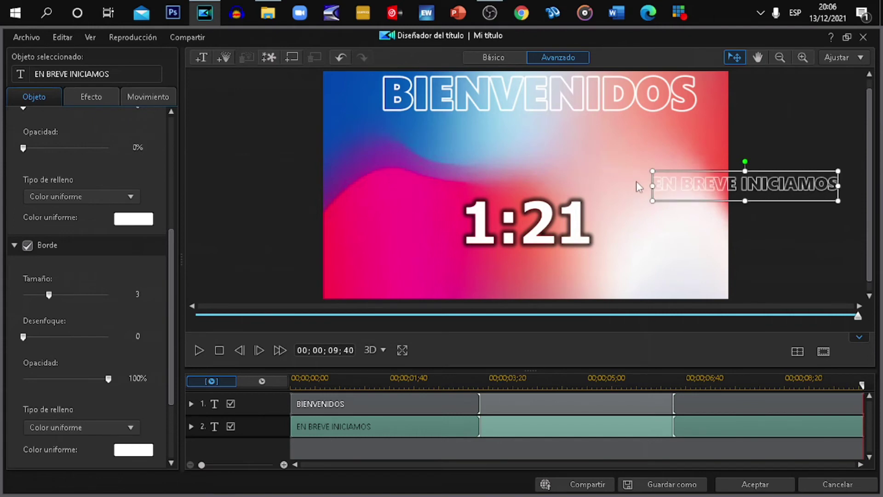
left_click_drag(721, 201, 503, 145)
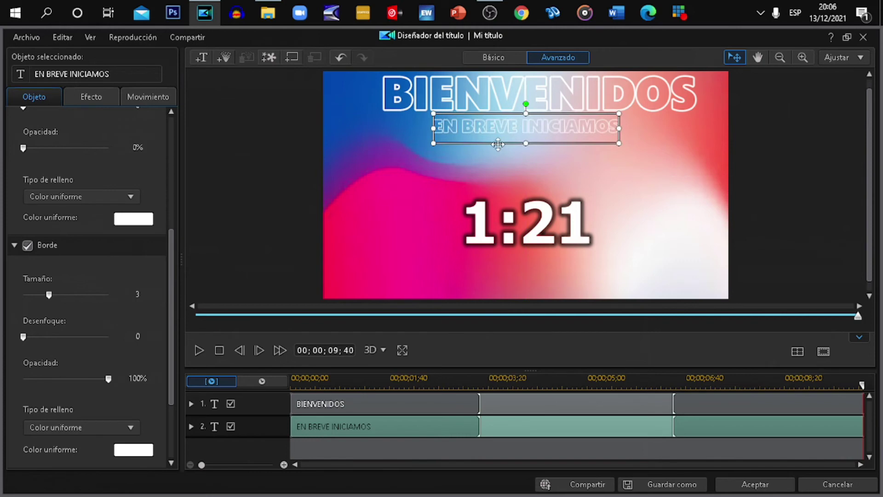
left_click_drag(620, 143, 643, 155)
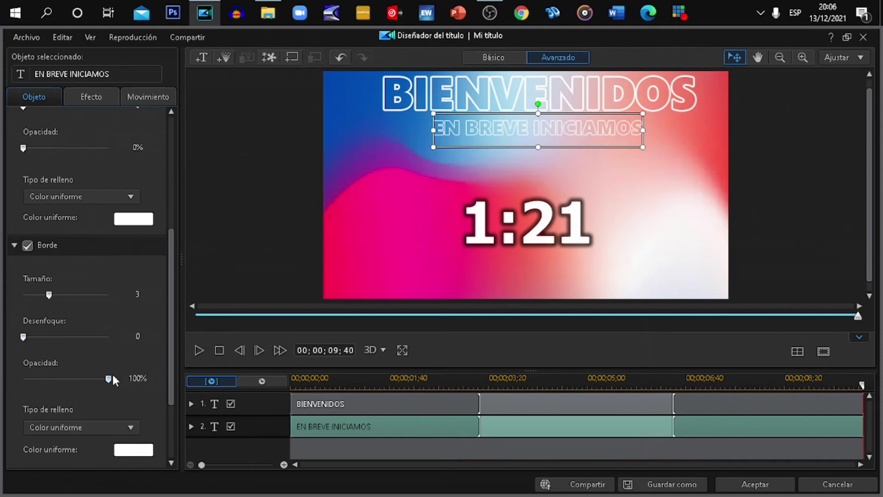
Step: Make EN BREVE INICIAMOS solid white by setting its border opacity to 0% and its font opacity to 100%
left_click_drag(108, 377, 14, 377)
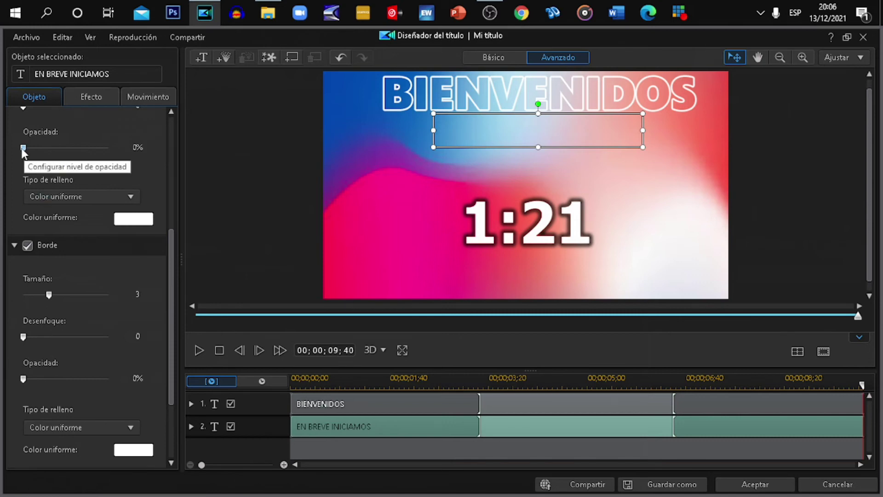
left_click_drag(23, 149, 119, 151)
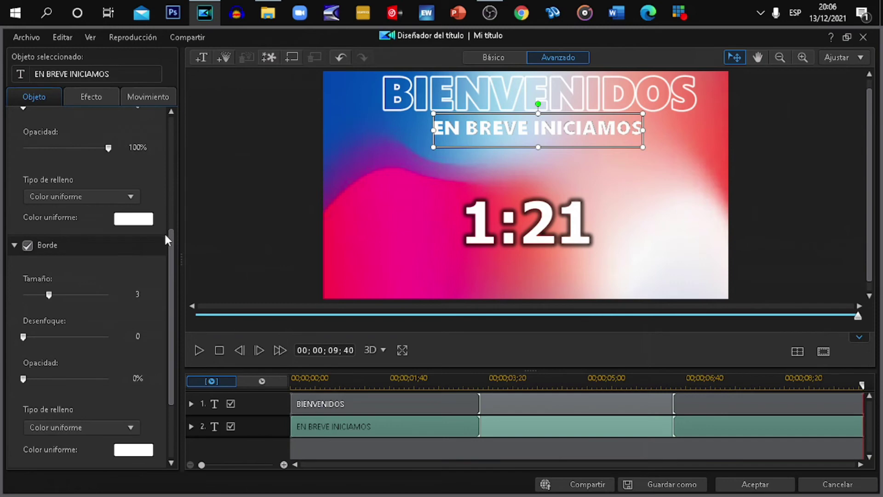
left_click_drag(167, 238, 174, 203)
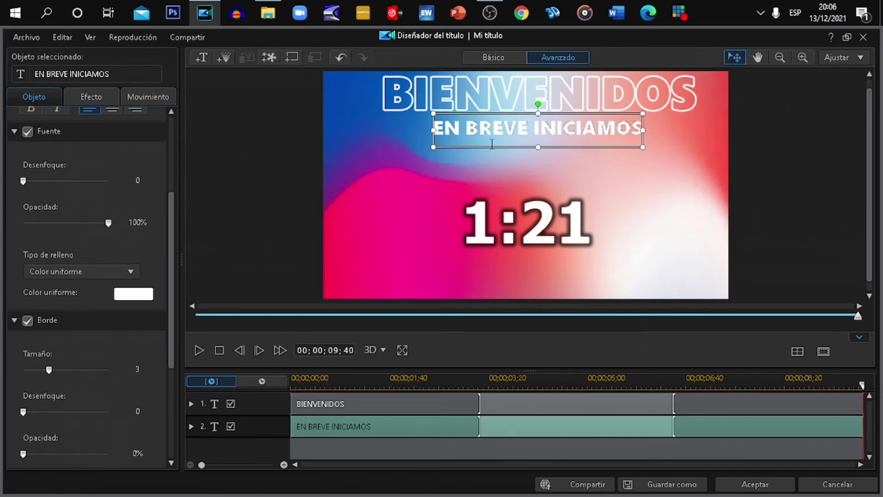
Step: Enlarge EN BREVE INICIAMOS slightly and center it horizontally in the frame, close beneath BIENVENIDOS
left_click_drag(643, 146, 661, 156)
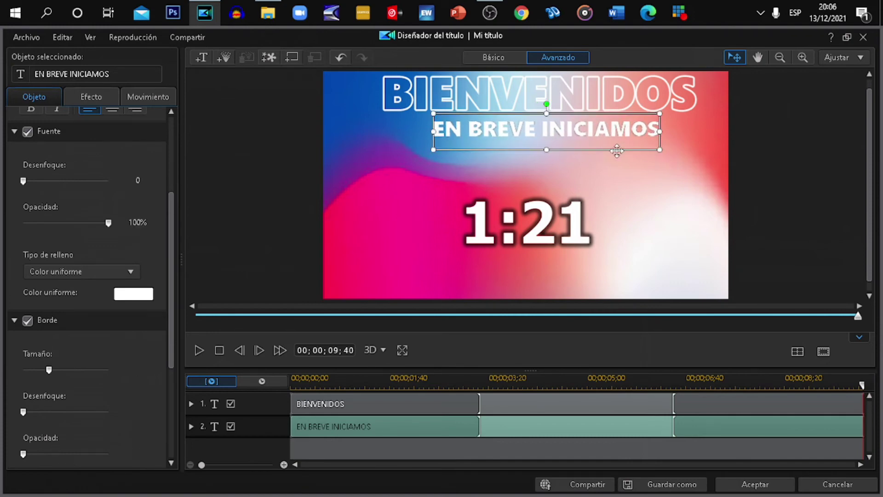
mouse_move(602, 147)
left_mouse_down()
mouse_move(582, 142)
mouse_move(605, 146)
left_mouse_up()
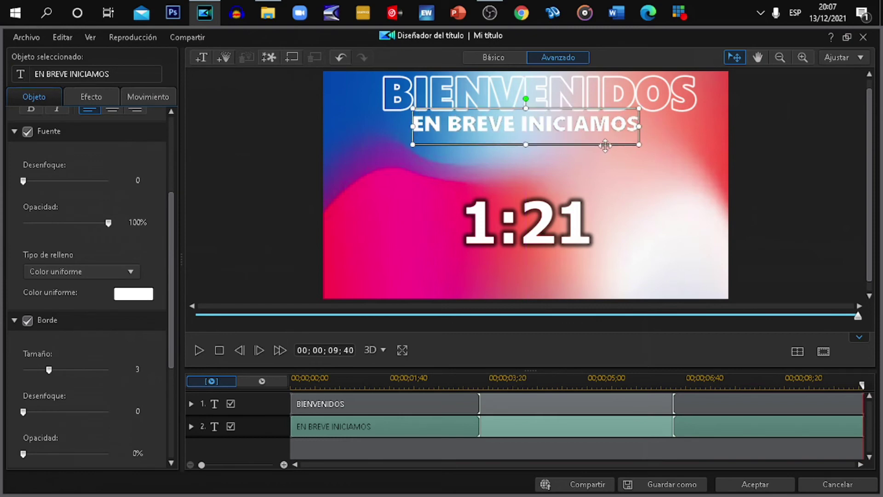
left_click(643, 176)
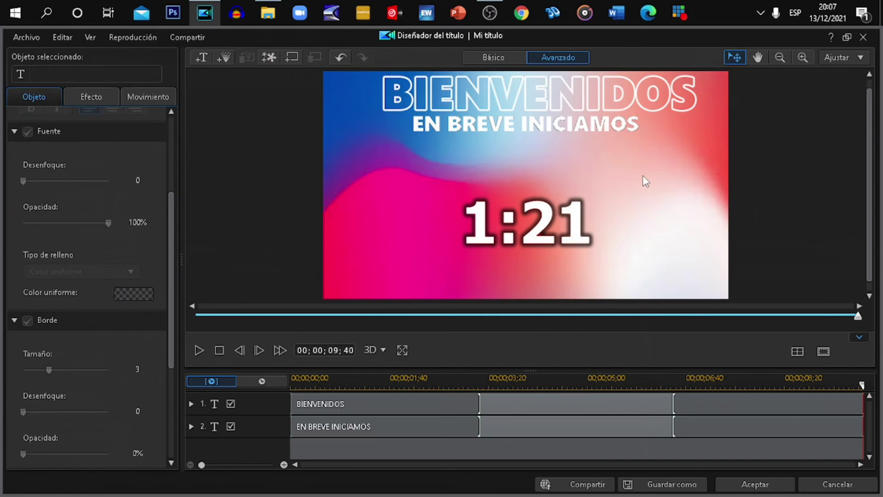
left_click(592, 124)
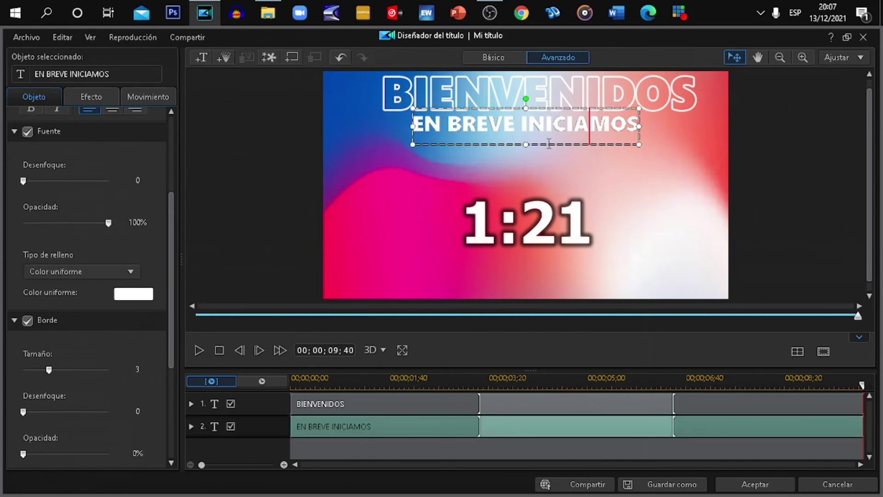
left_click_drag(549, 145, 553, 144)
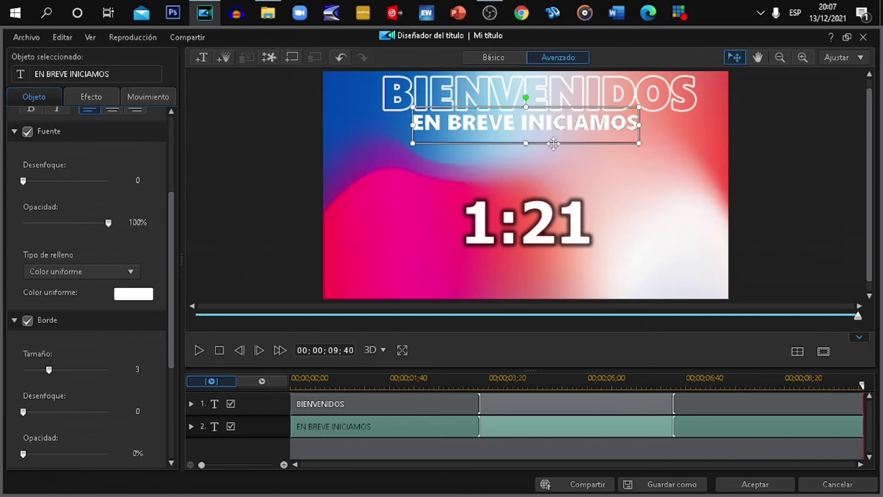
Step: Shift BIENVENIDOS slightly left to center it over EN BREVE INICIAMOS and apply the title designer changes
left_click(499, 95)
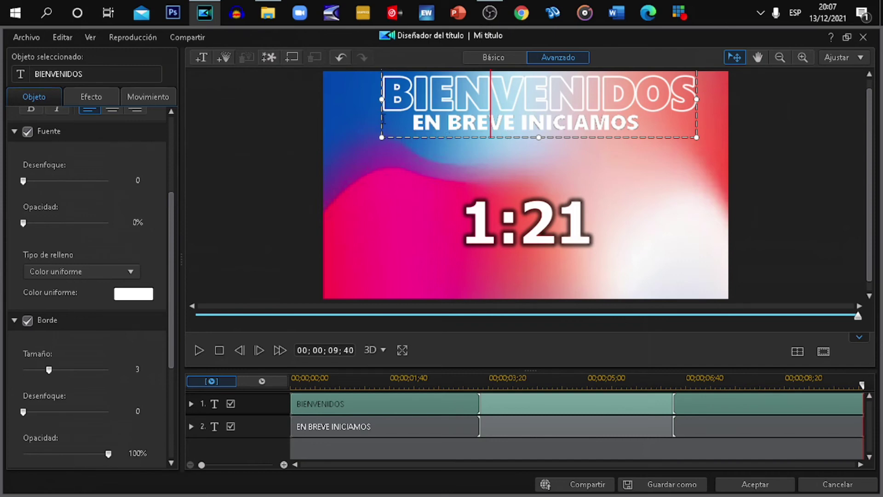
left_click_drag(379, 120, 367, 120)
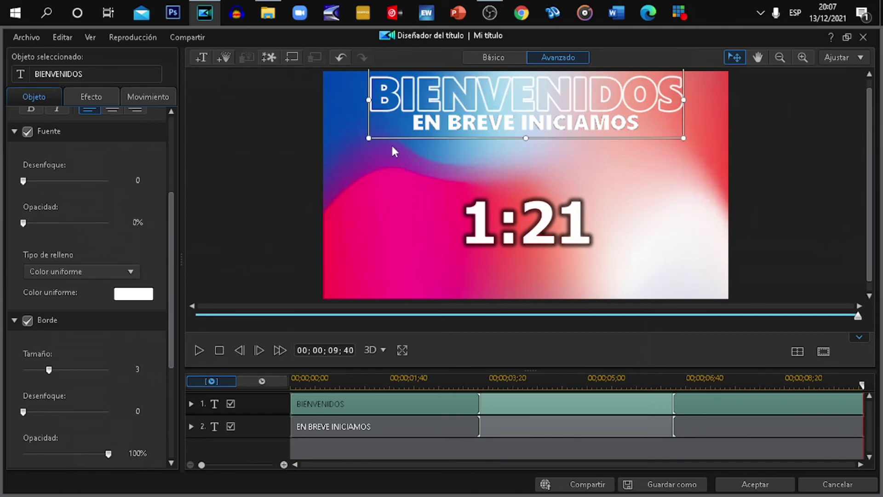
left_click(745, 483)
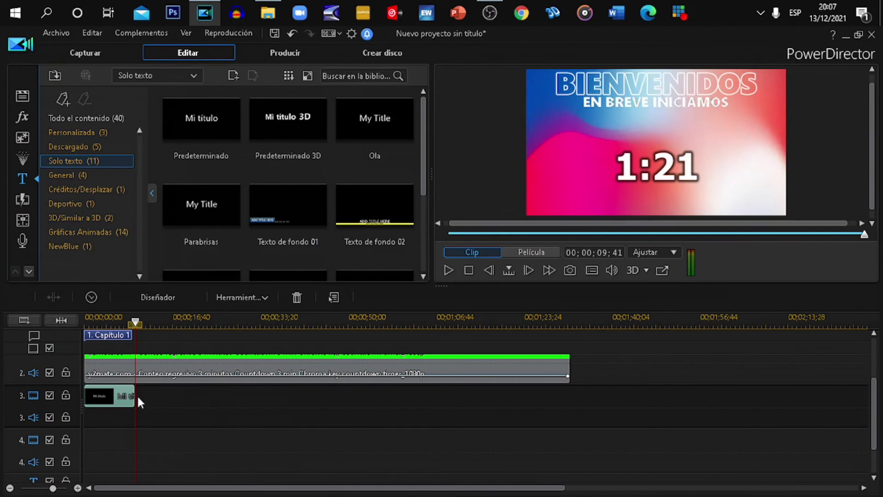
Step: Extend the title clip on video track 3 to 00;01;32;14, matching the end of the countdown clip
left_click_drag(132, 396, 569, 408)
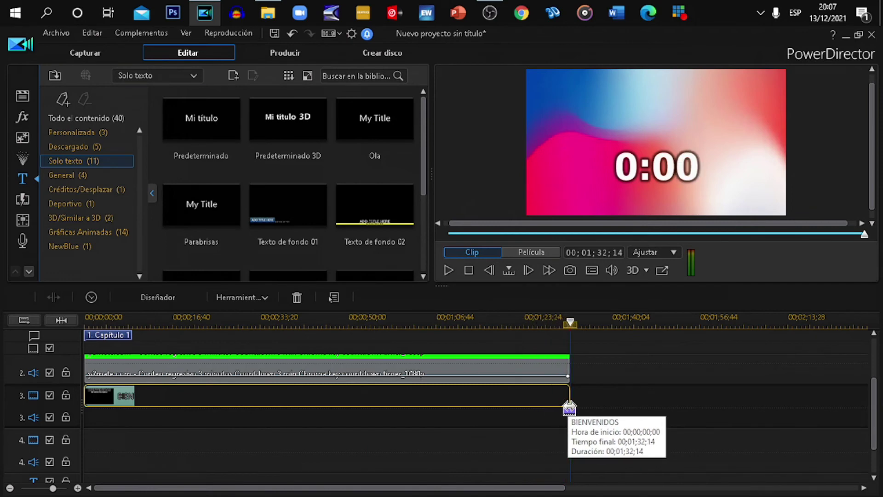
left_click(430, 403)
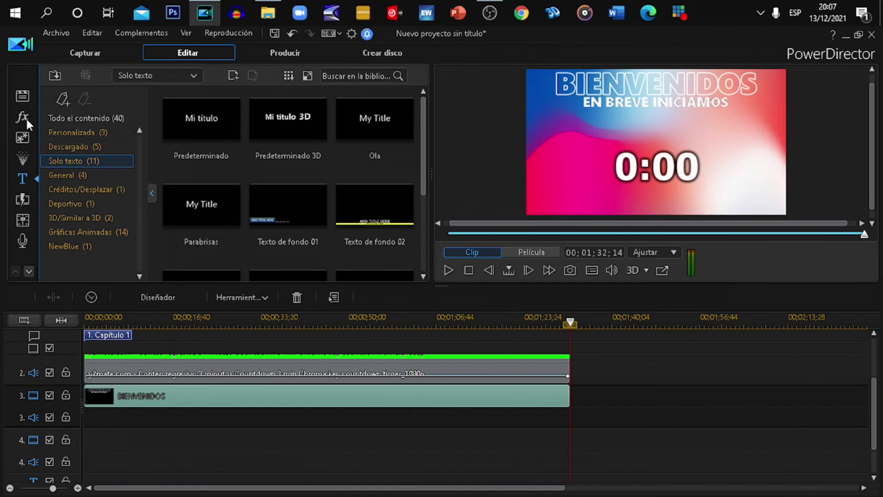
Step: Add the song "New Wine - El movimiento de gloria (Pista)" at the start of audio track 4 and cut off everything after 00;01;32;14
left_click(21, 96)
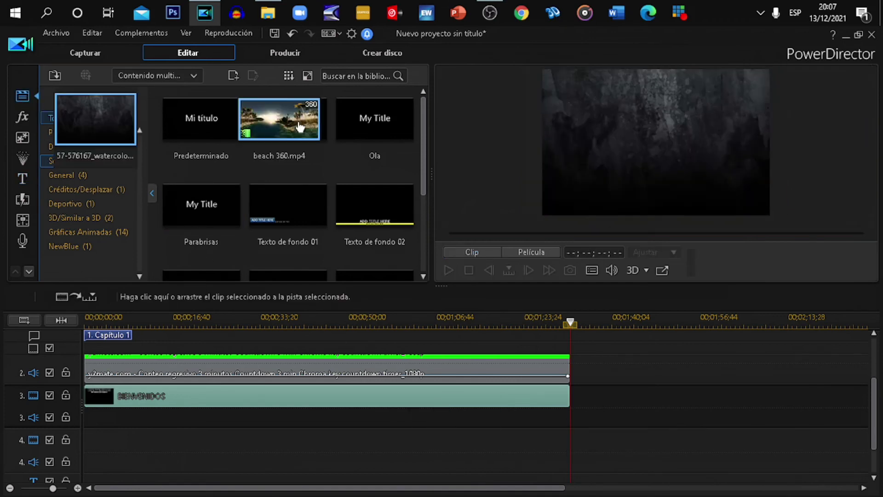
left_click_drag(422, 156, 420, 273)
left_click_drag(115, 241, 95, 454)
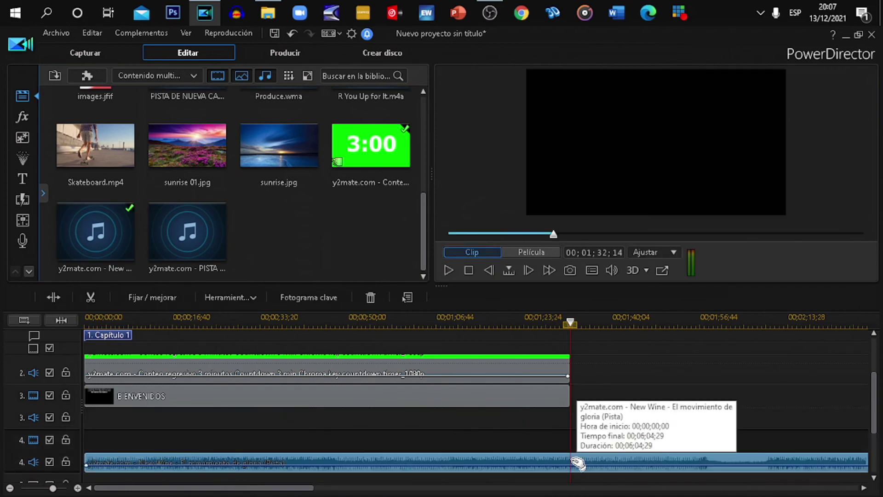
key("ctrl+t")
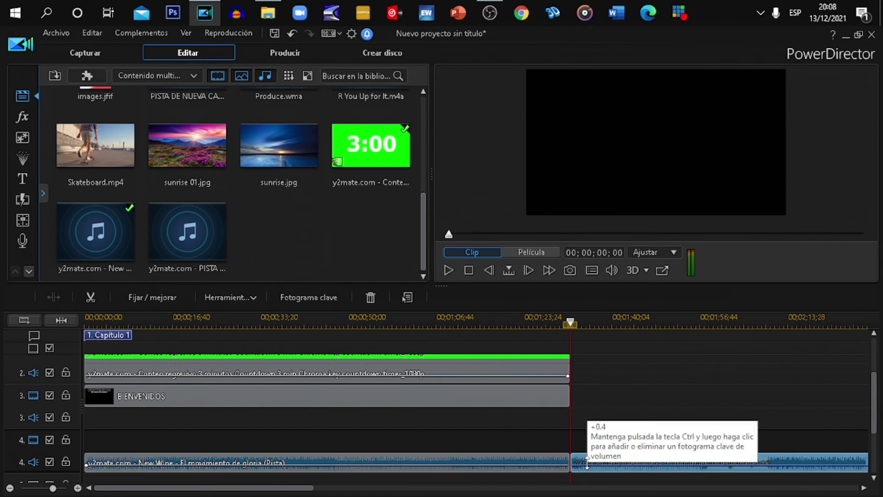
key("Delete")
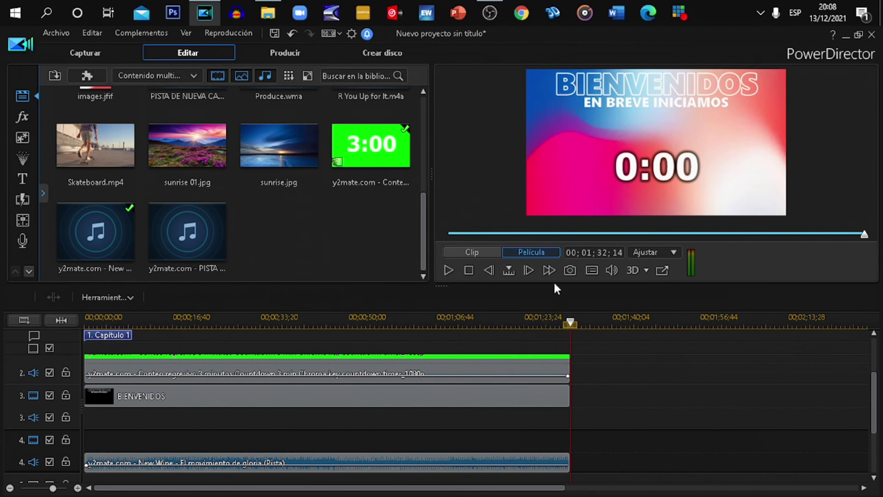
Step: Play the whole movie from the beginning to check the countdown together with its titles and music
left_click(469, 271)
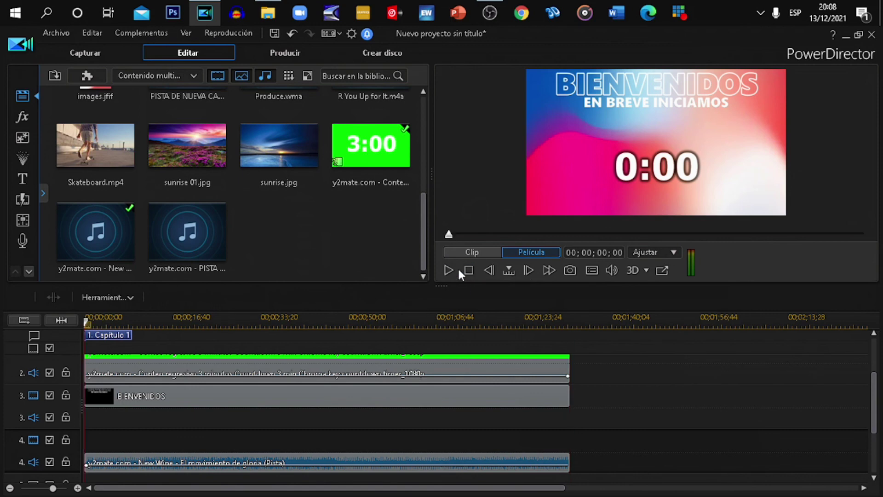
left_click(450, 270)
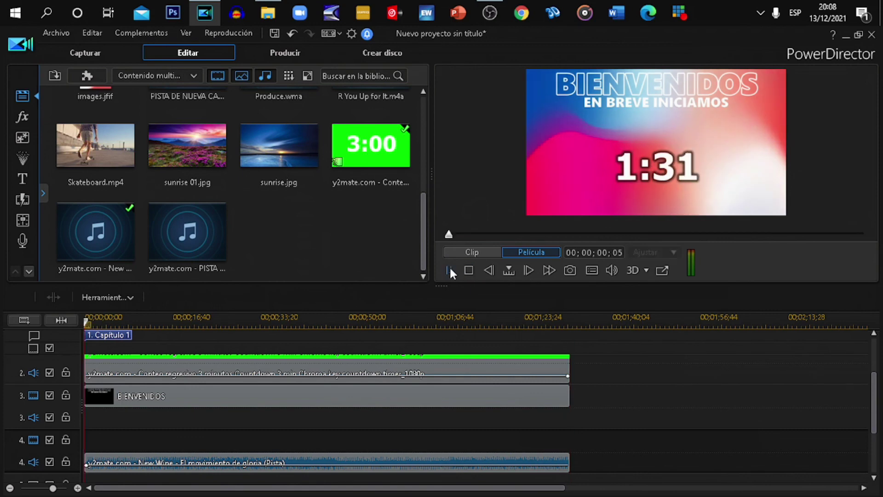